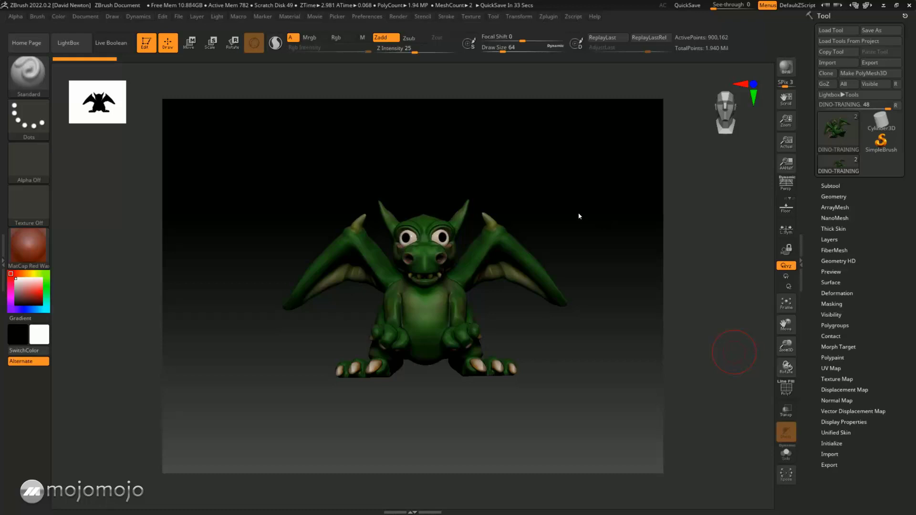
Look the dragon over from several sides, then hide the eyes subtool
drag(554, 211, 605, 217)
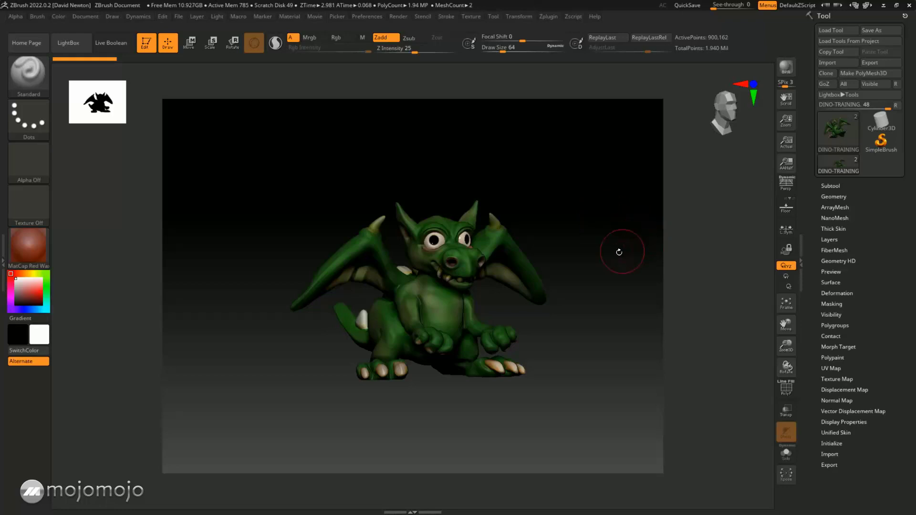
mouse_move(616, 253)
mouse_down()
mouse_move(614, 279)
mouse_move(645, 265)
mouse_move(610, 239)
mouse_move(614, 260)
mouse_move(645, 282)
mouse_move(647, 307)
mouse_move(571, 247)
mouse_move(630, 257)
mouse_move(617, 270)
mouse_move(600, 260)
mouse_up()
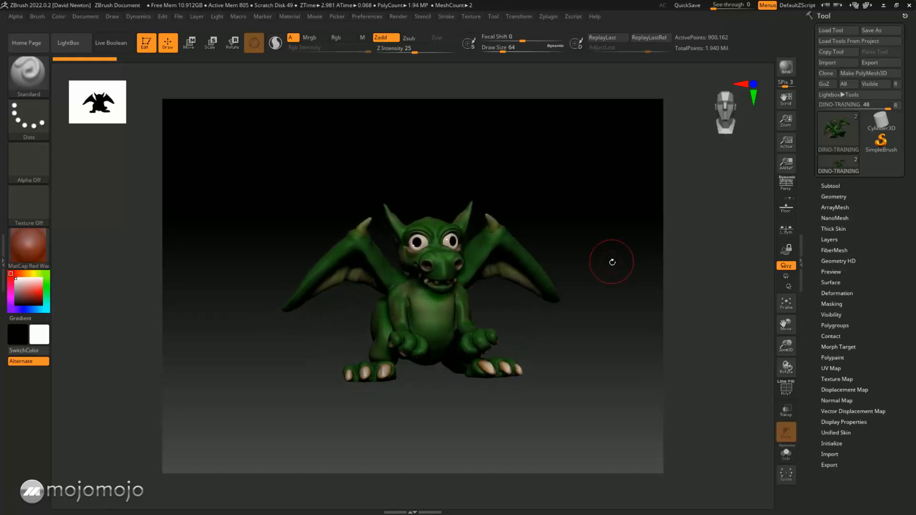
drag(640, 297, 617, 296)
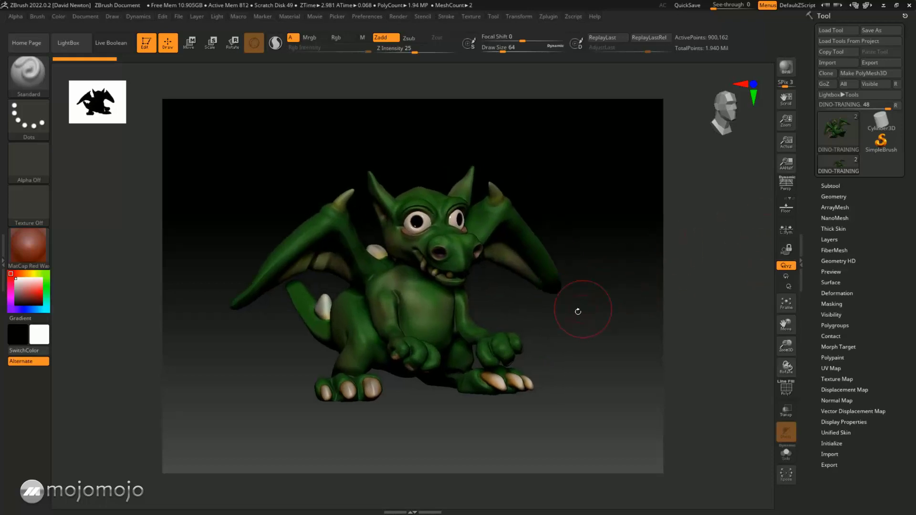
mouse_move(628, 245)
mouse_down()
mouse_move(654, 244)
mouse_move(622, 239)
mouse_move(659, 242)
mouse_move(614, 244)
mouse_move(644, 242)
mouse_move(634, 243)
mouse_up()
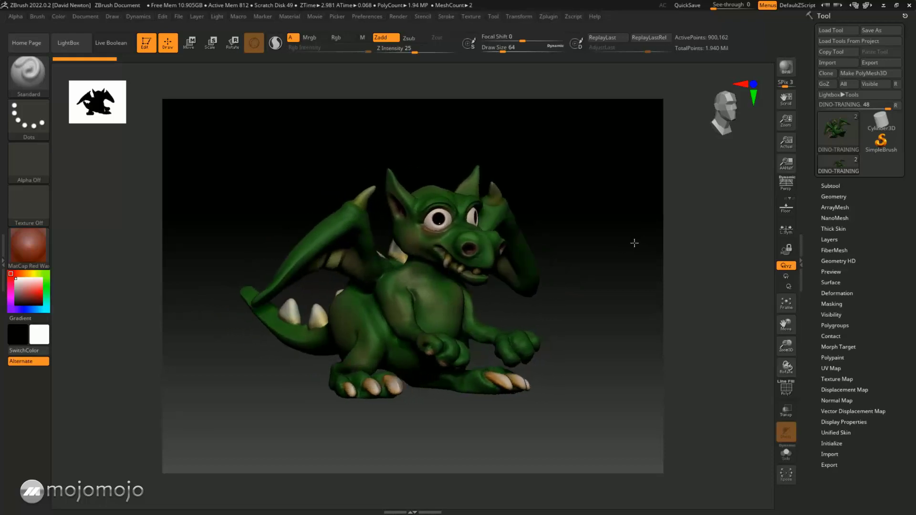
click(833, 185)
mouse_move(833, 211)
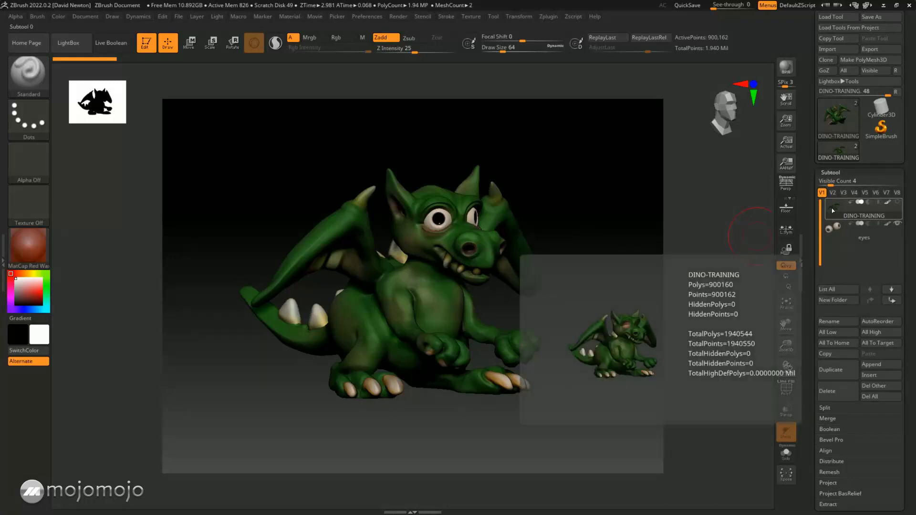
click(881, 227)
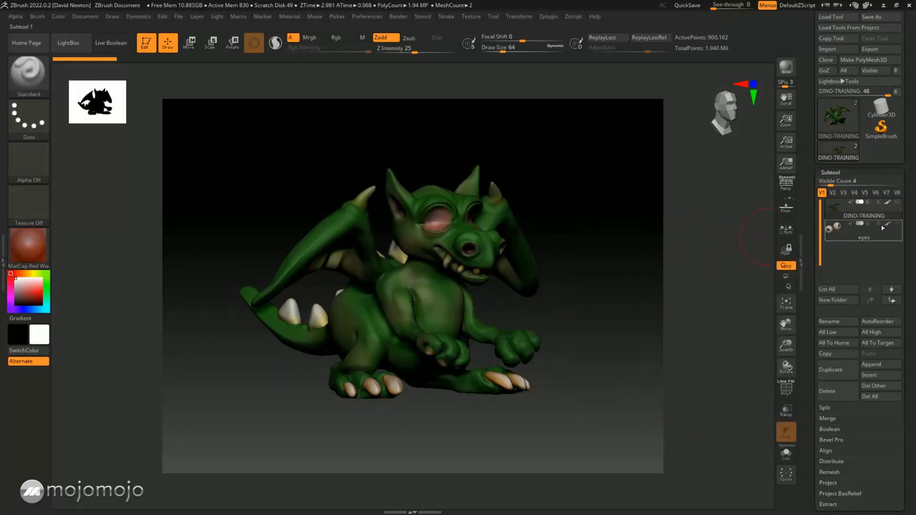
Lower the dragon body from subdivision level 4 to 1 and turn on PolyF
drag(610, 239, 608, 242)
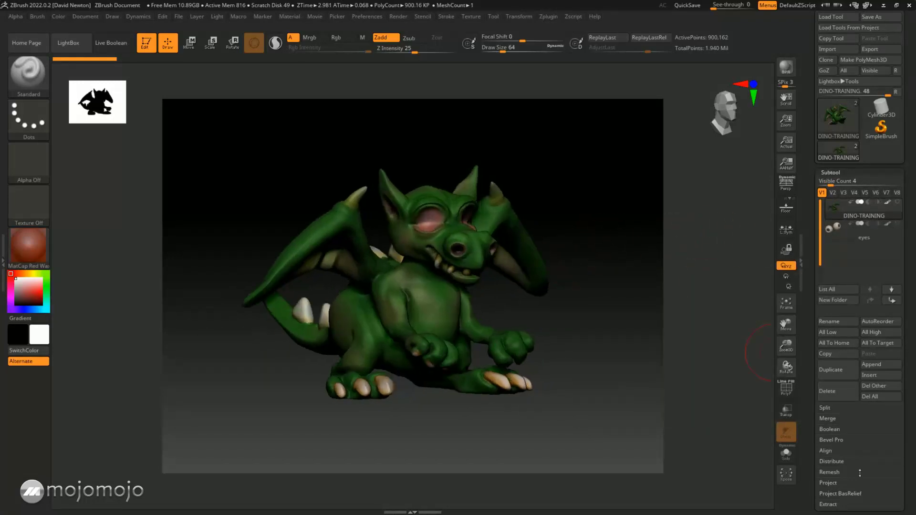
scroll(910, 380, down, 5)
click(844, 344)
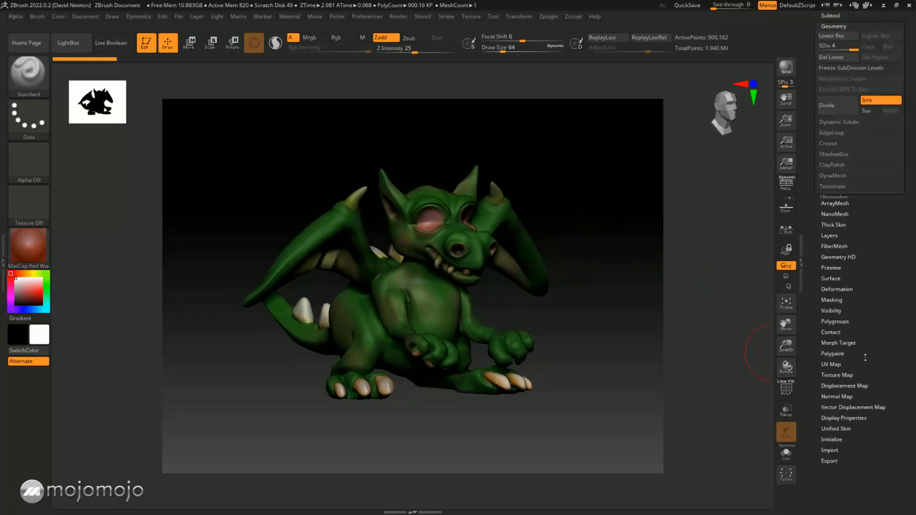
drag(846, 218, 818, 218)
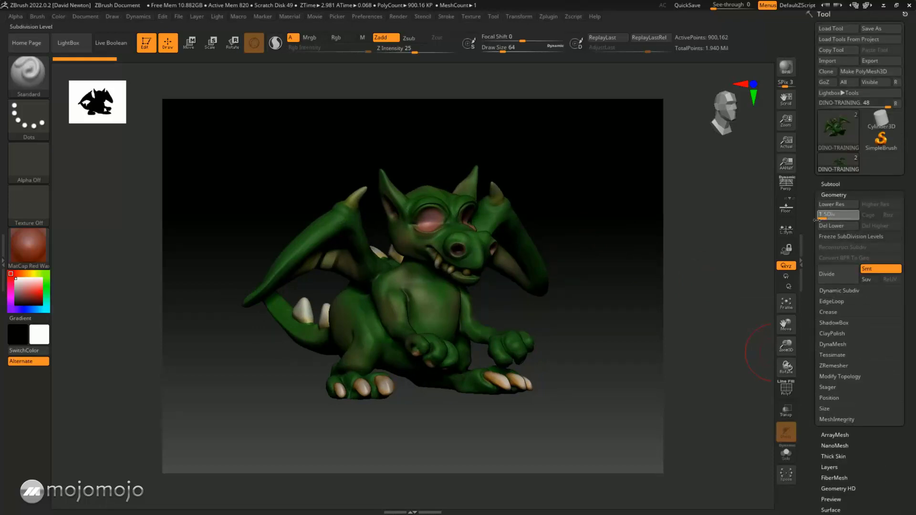
click(787, 388)
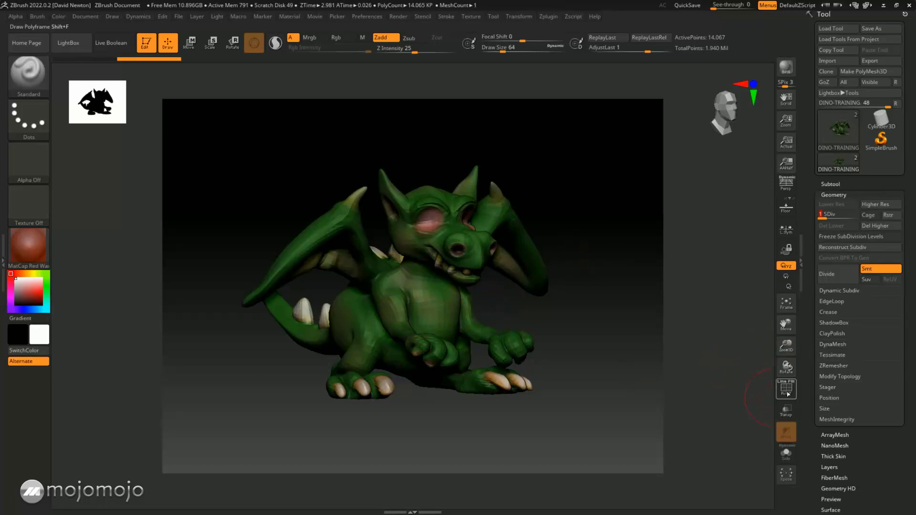
View the wireframed, red-polygrouped low-res dragon from a low front angle
drag(678, 344, 653, 329)
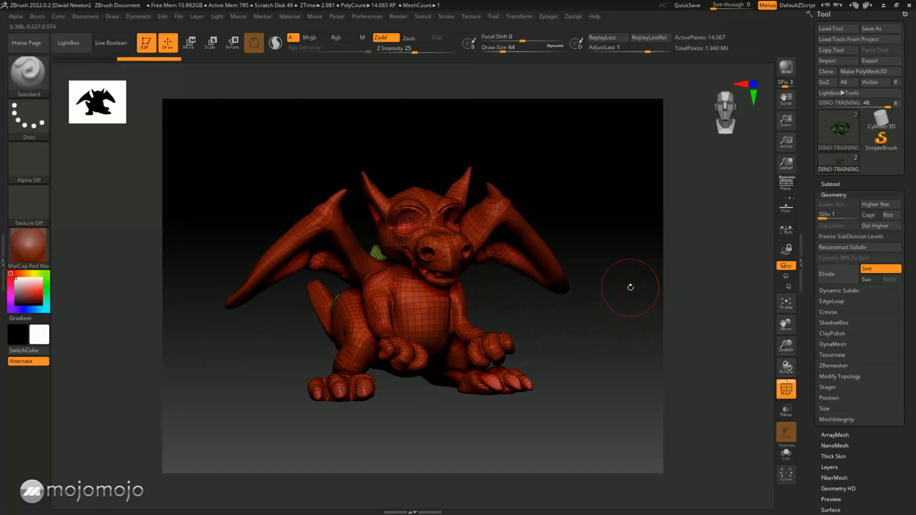
click(550, 17)
Expand the UV Map and Texture Map Create options, then bring up the Zplugin list
scroll(901, 479, down, 5)
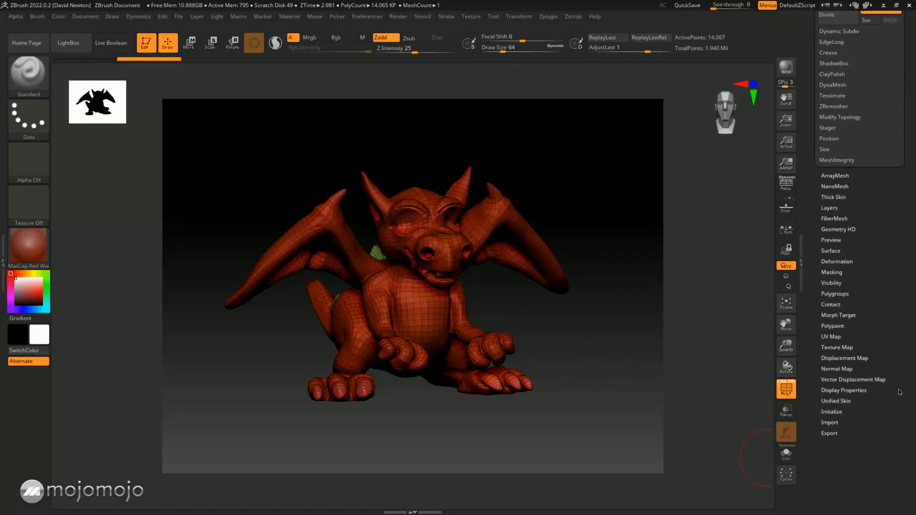
click(833, 337)
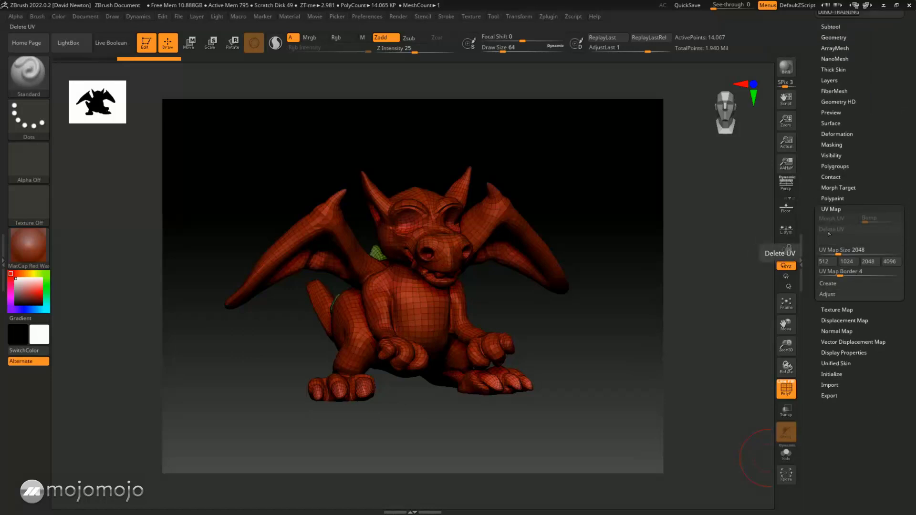
click(830, 283)
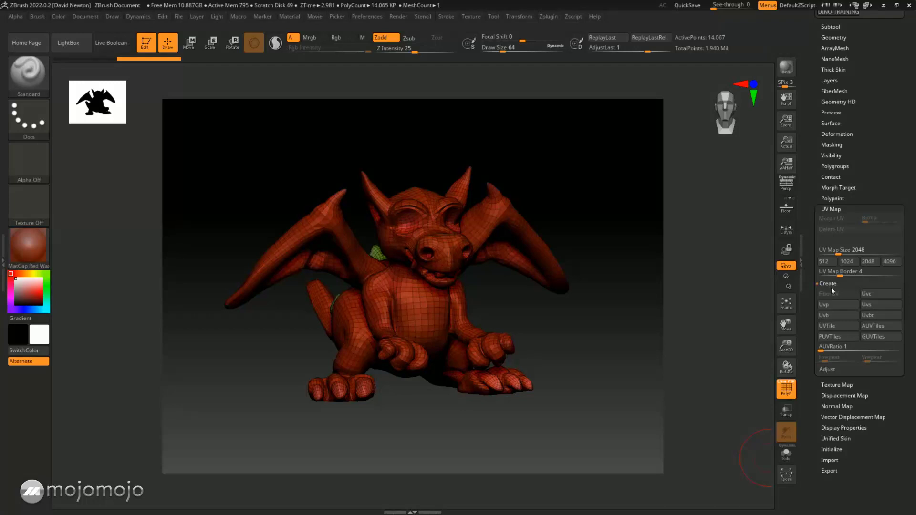
click(832, 285)
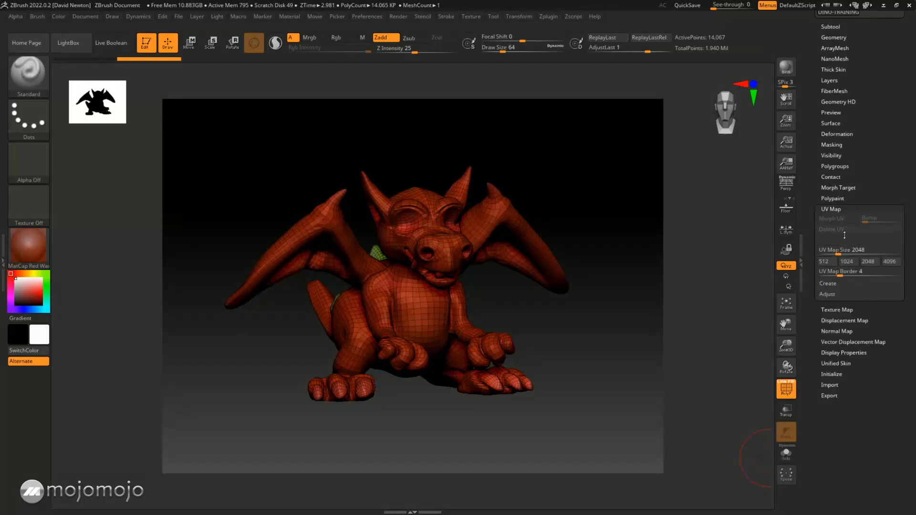
click(837, 310)
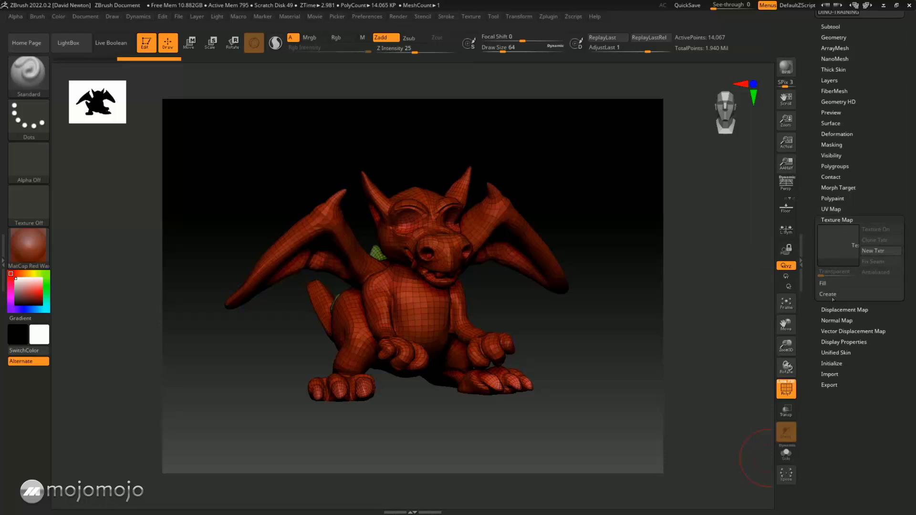
click(828, 295)
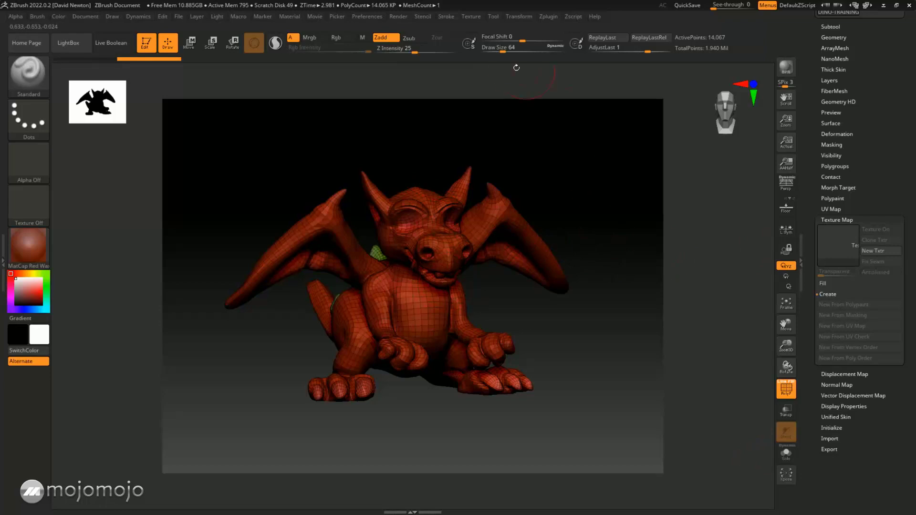
click(553, 20)
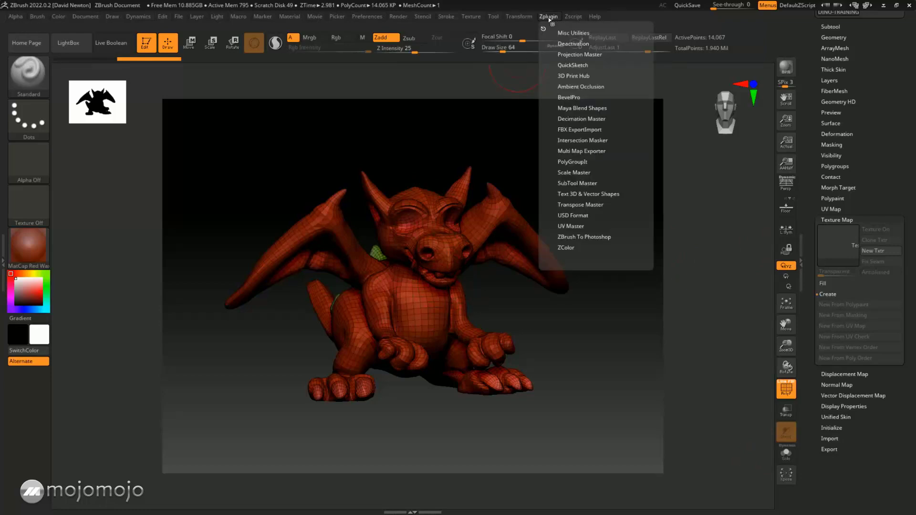
Run UV Master Unwrap on the dragon body, producing one UV island
click(572, 226)
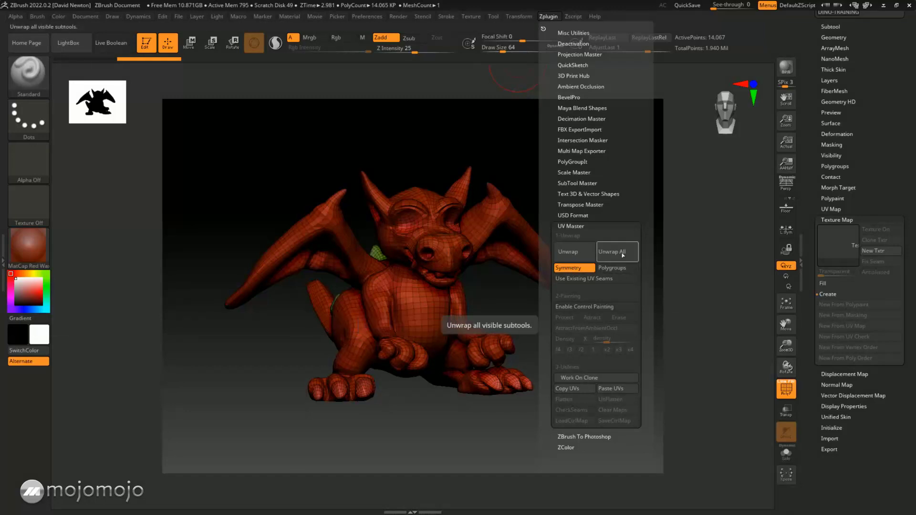
click(575, 253)
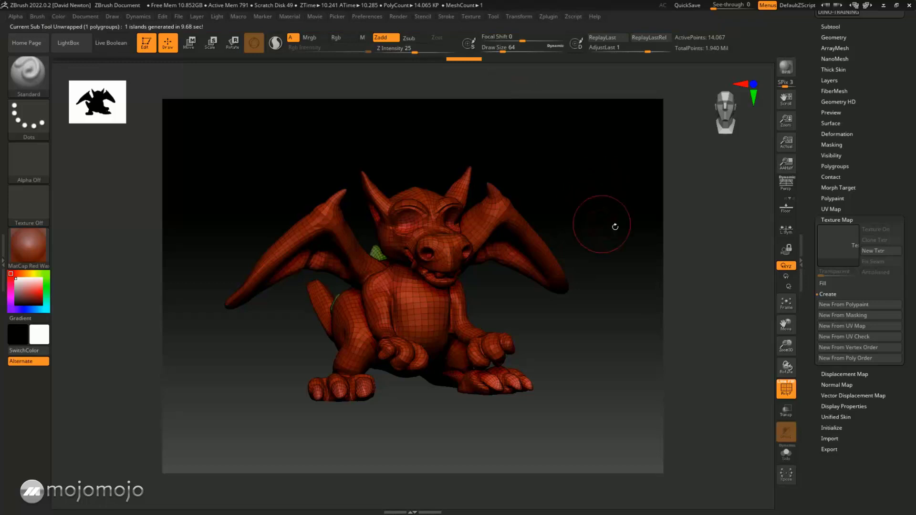
Morph the dragon into its flat UV layout and set the UV bump to 0
click(831, 209)
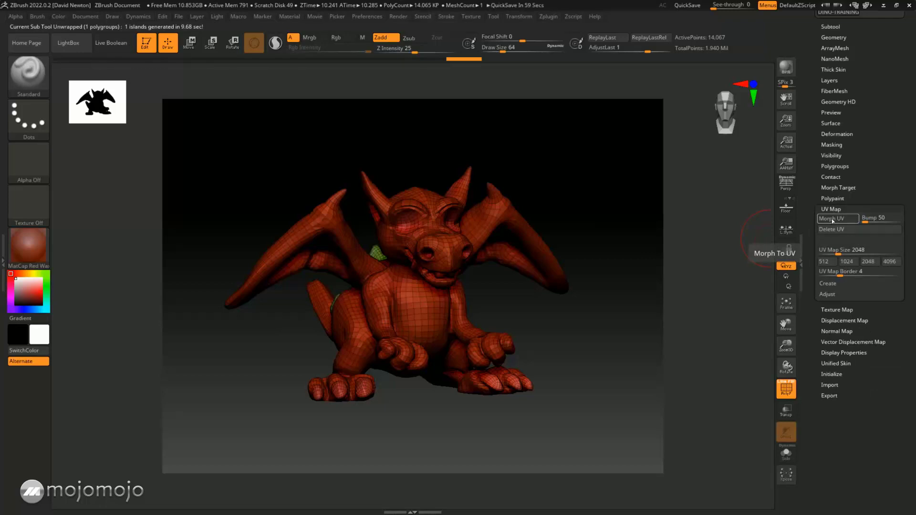
drag(661, 323, 673, 333)
click(832, 221)
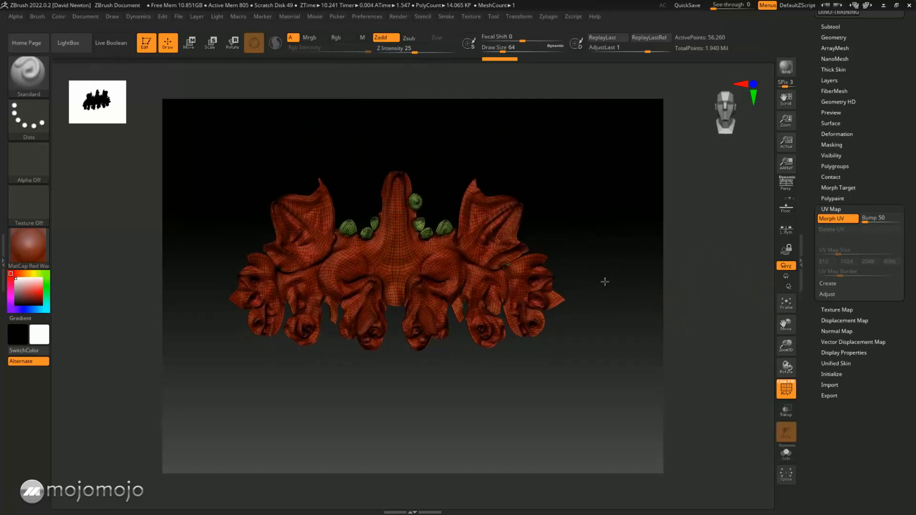
drag(600, 280, 755, 248)
drag(878, 218, 851, 221)
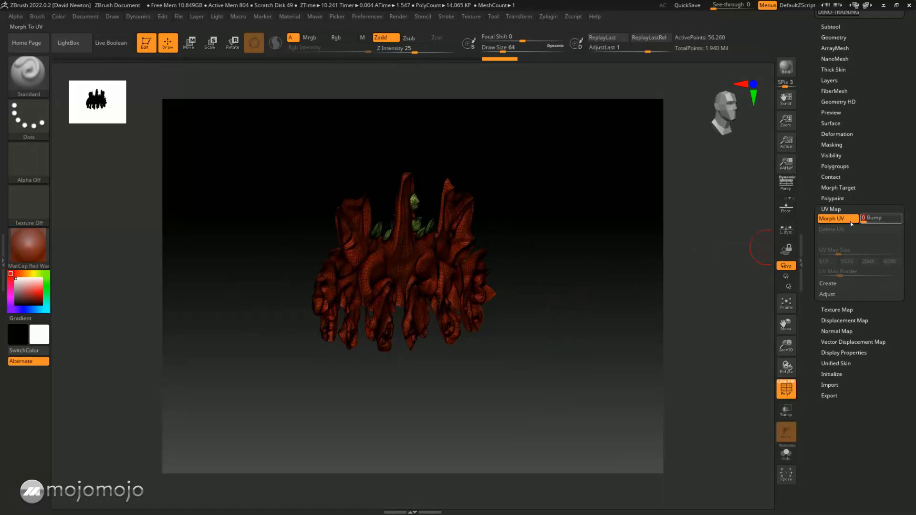
Toggle Morph UV to view the layout from the front, then restore the sculpted dragon
click(834, 220)
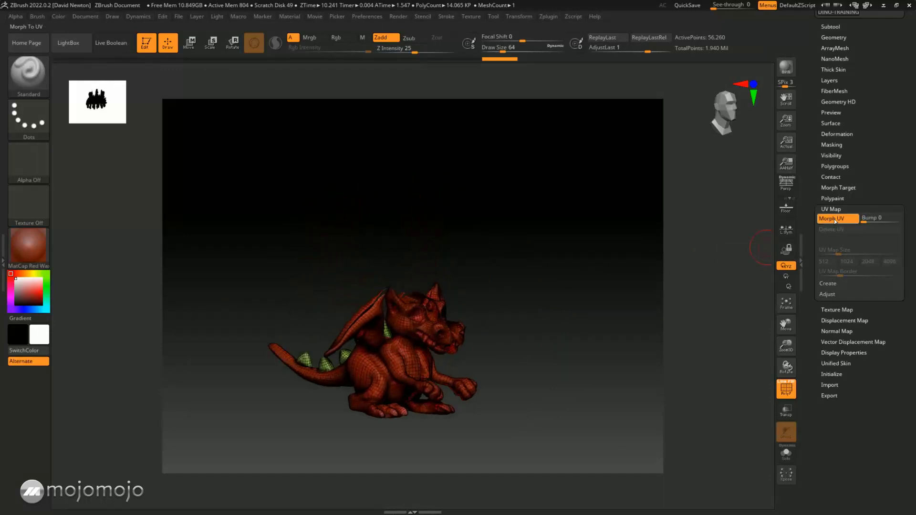
click(835, 219)
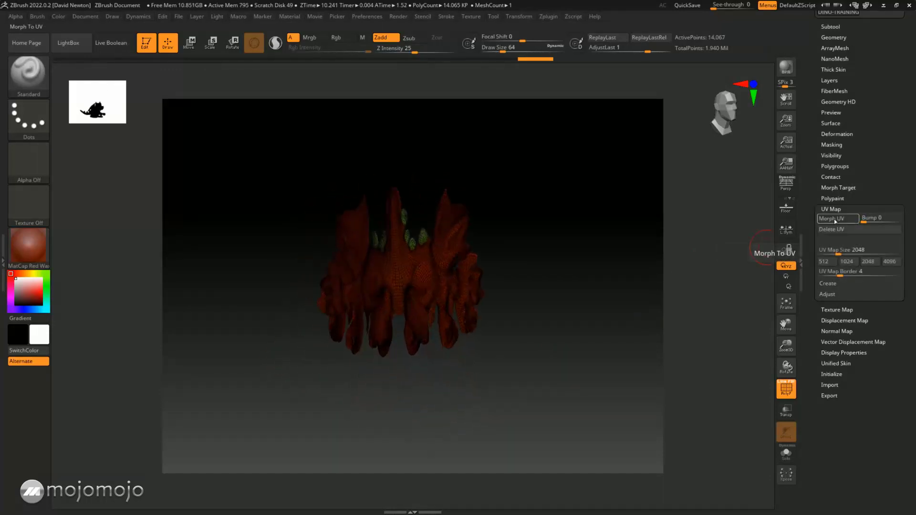
drag(700, 276, 675, 272)
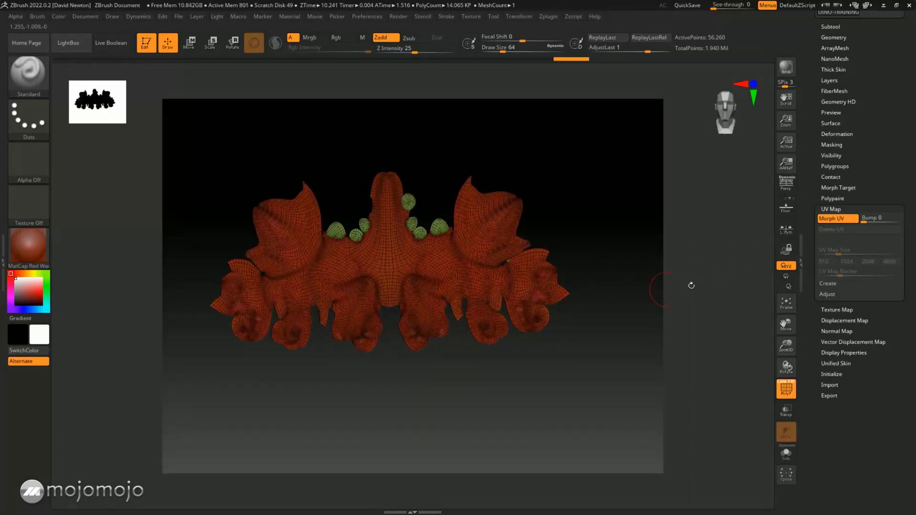
click(831, 219)
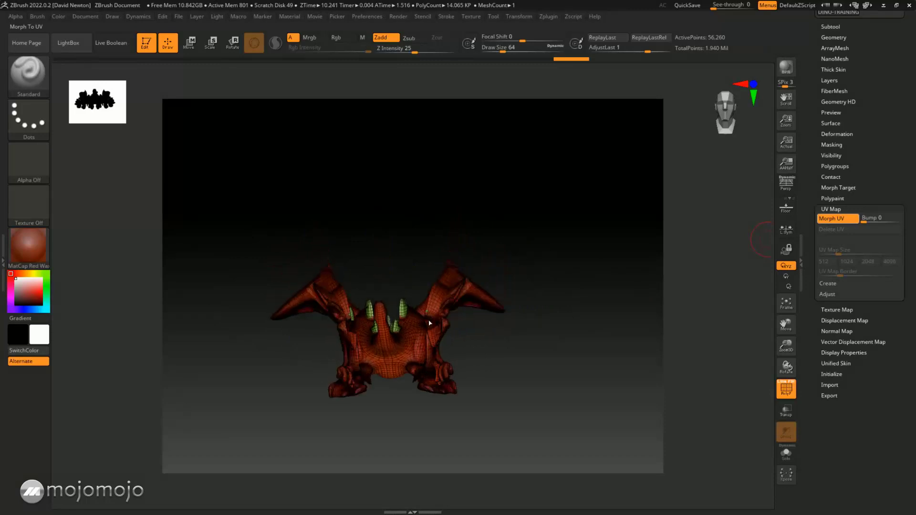
mouse_move(533, 318)
mouse_down()
mouse_move(527, 309)
mouse_move(545, 307)
mouse_up()
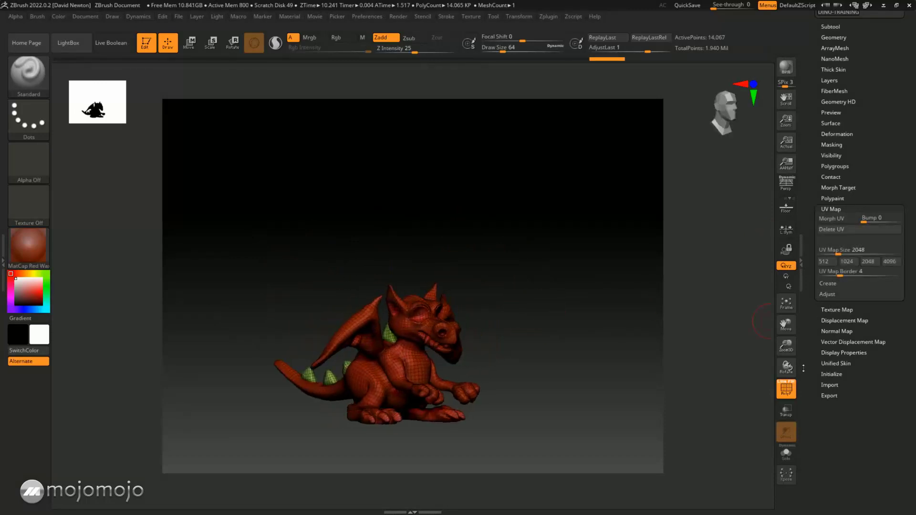
scroll(846, 89, up, 2)
click(833, 67)
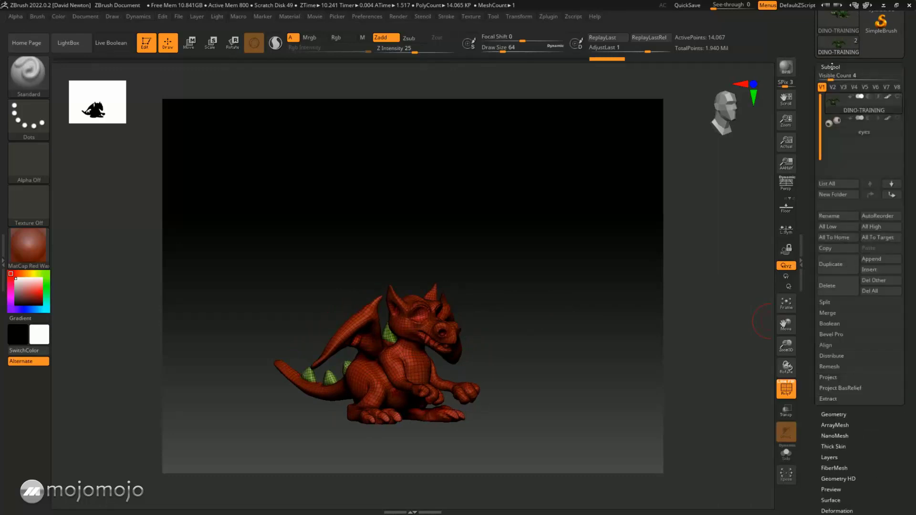
Raise the dragon to subdivision level 4, turn PolyF off, and expand Texture Map creation options
click(833, 414)
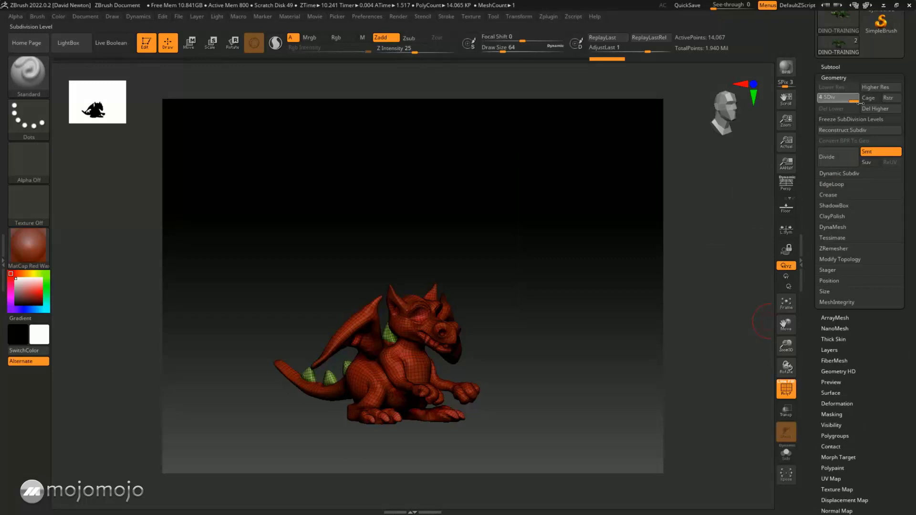
drag(860, 103, 860, 103)
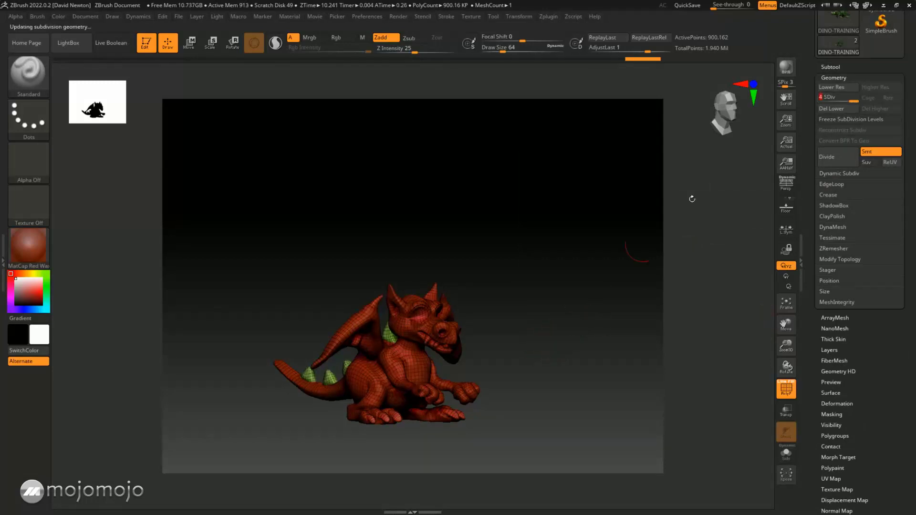
click(786, 389)
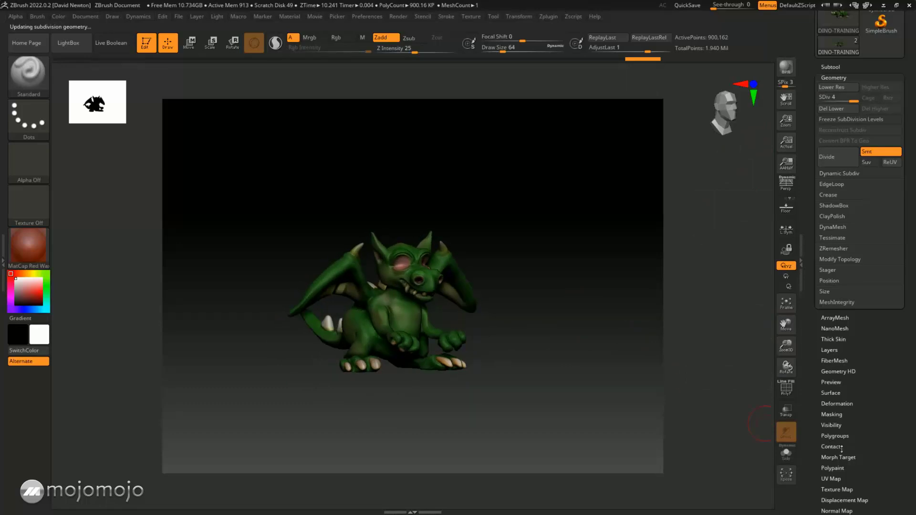
scroll(853, 410, down, 3)
click(833, 404)
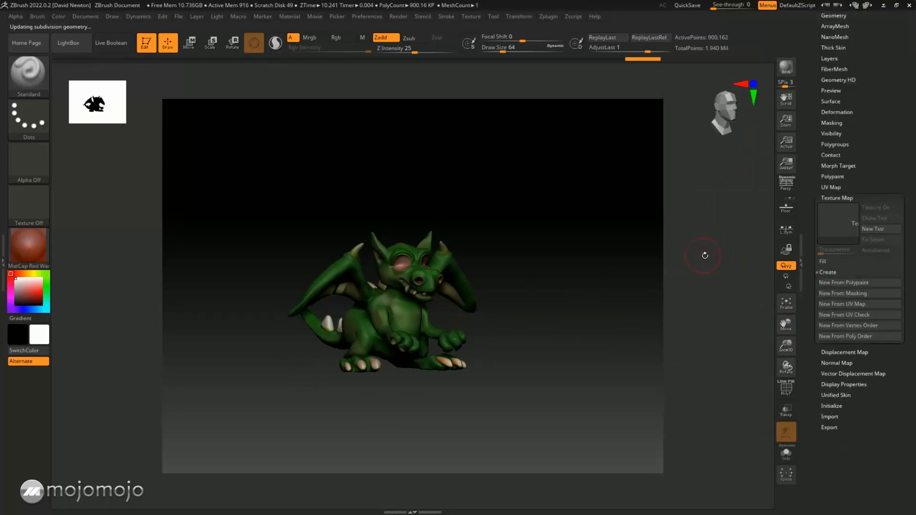
Bake the polypaint into a new 2048×2048 DINO-TRAINING texture map and inspect it closely
click(839, 283)
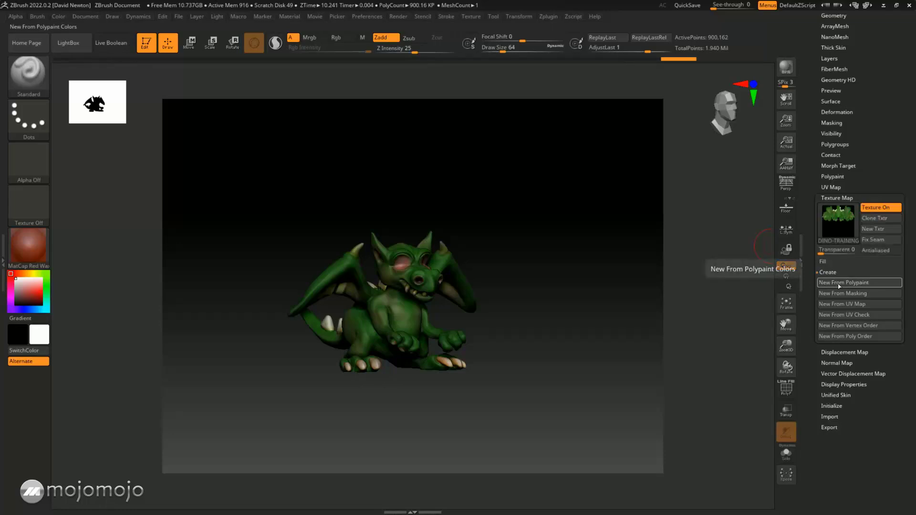
mouse_move(841, 215)
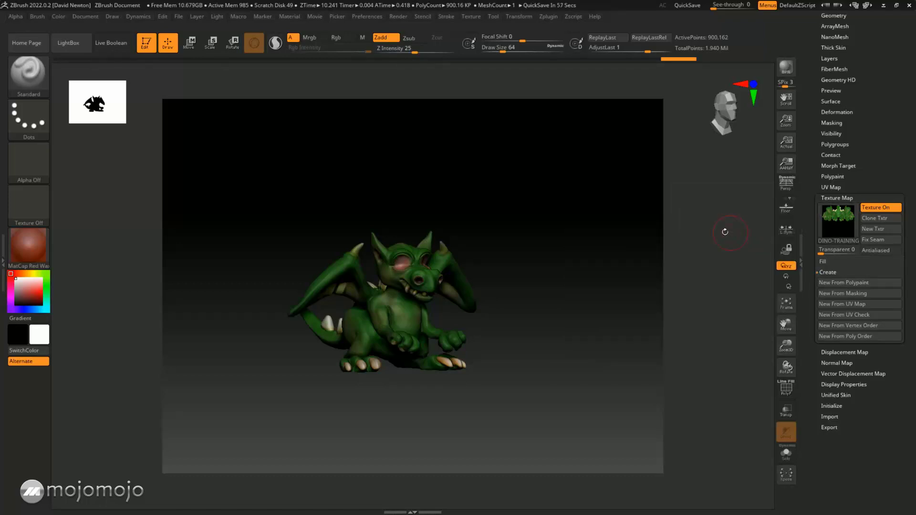
drag(567, 254, 583, 276)
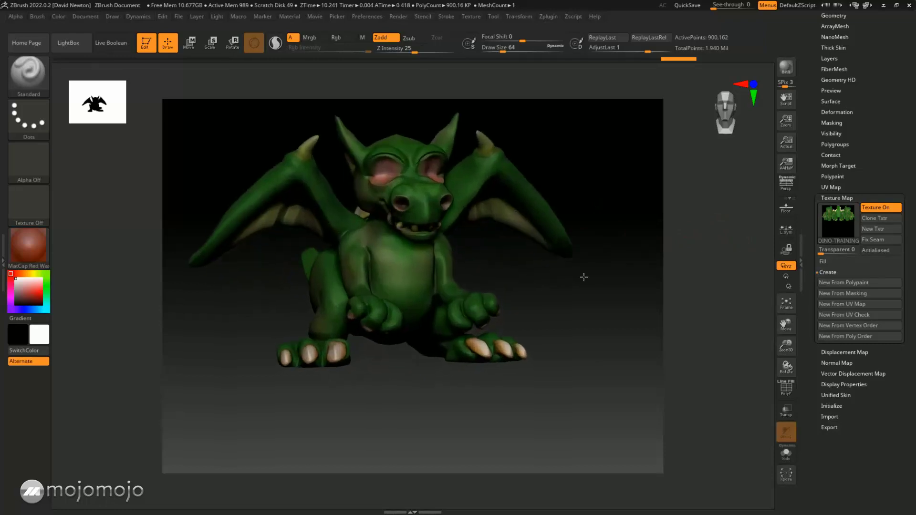
drag(634, 261, 706, 261)
scroll(898, 133, up, 1)
scroll(899, 133, up, 5)
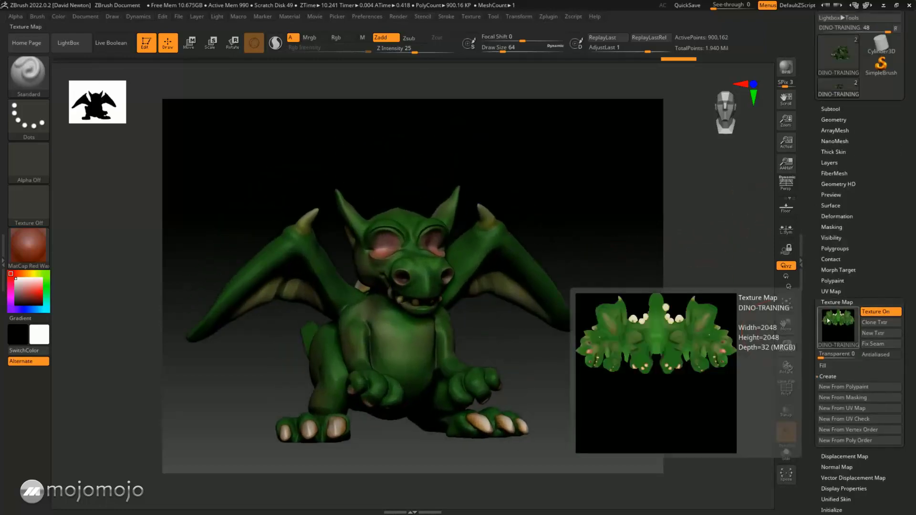
click(832, 110)
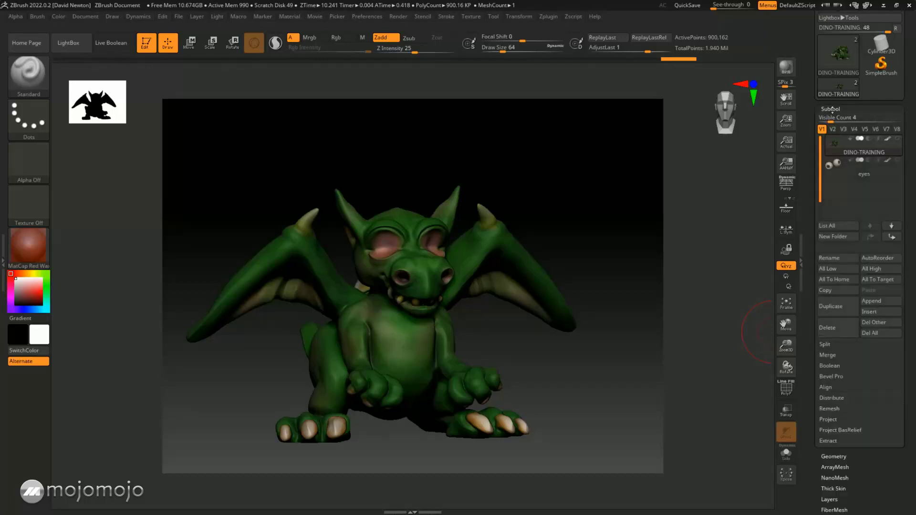
click(832, 109)
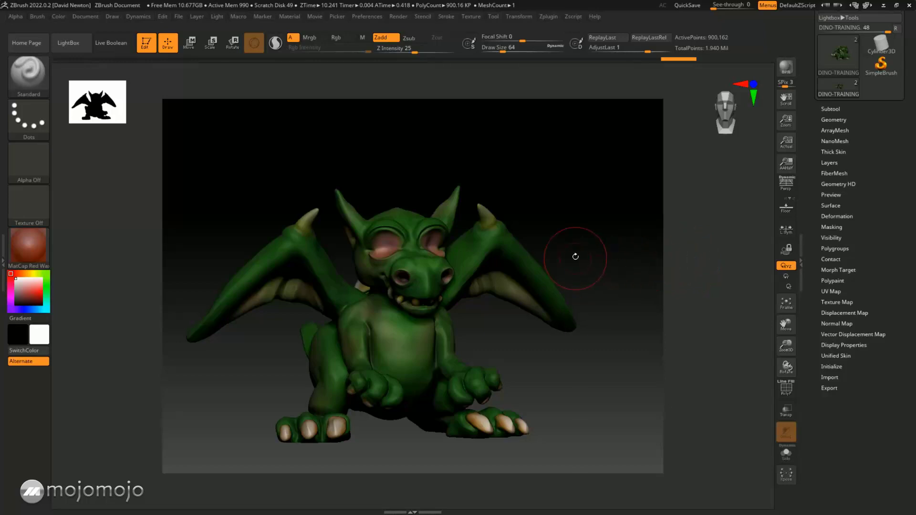
drag(585, 251, 618, 266)
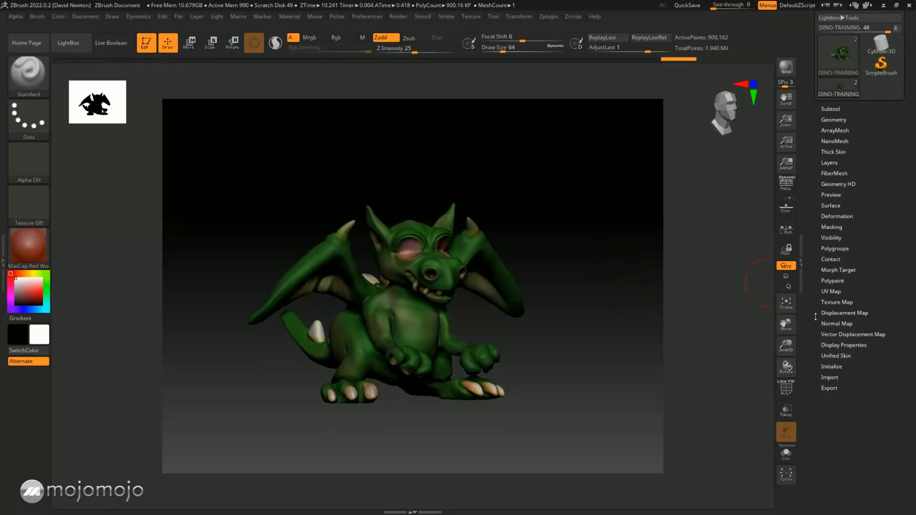
click(831, 302)
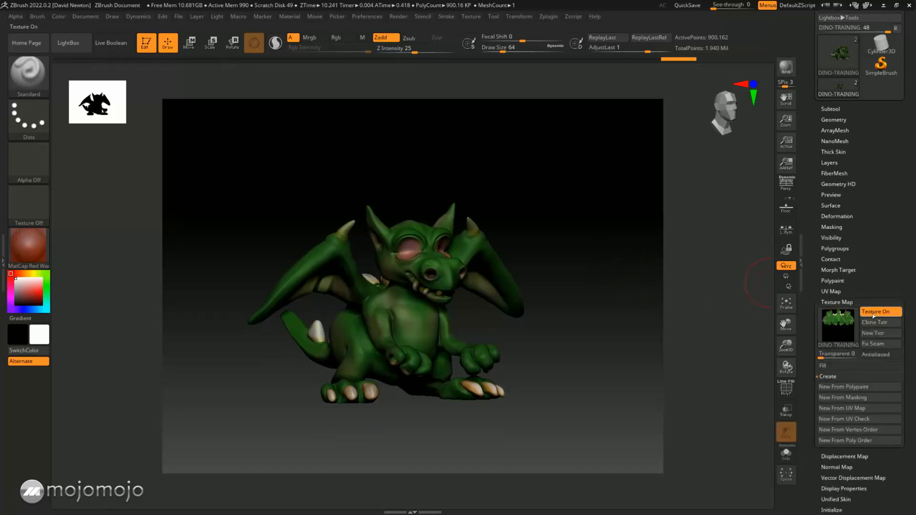
Drop the dragon to subdivision level 1 with 14,067 active points
click(835, 119)
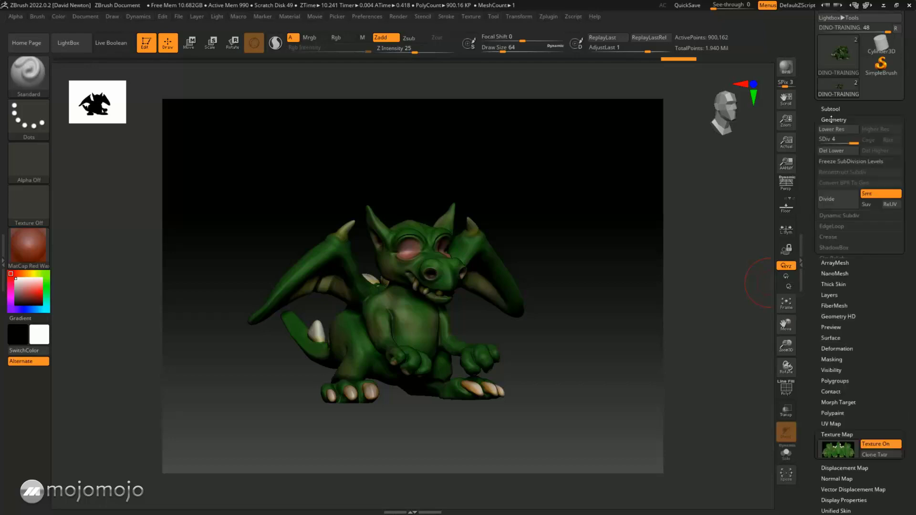
click(823, 143)
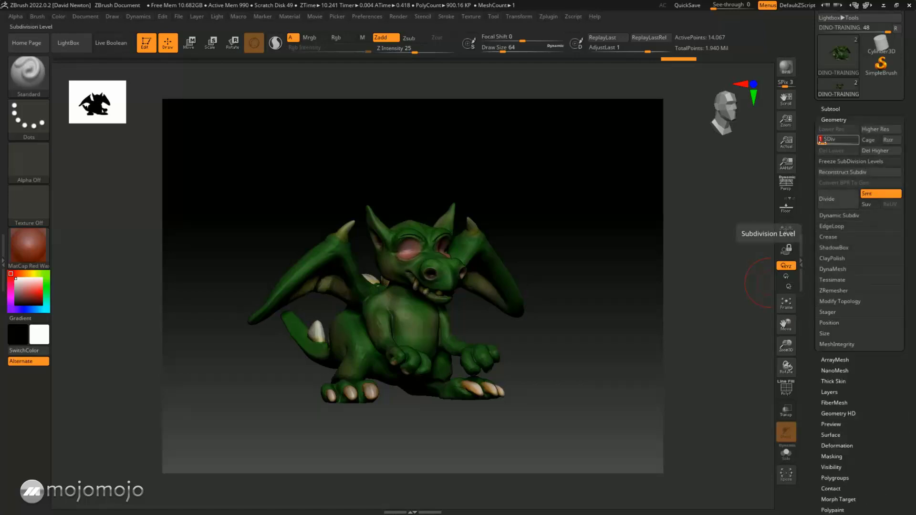
drag(634, 256, 643, 255)
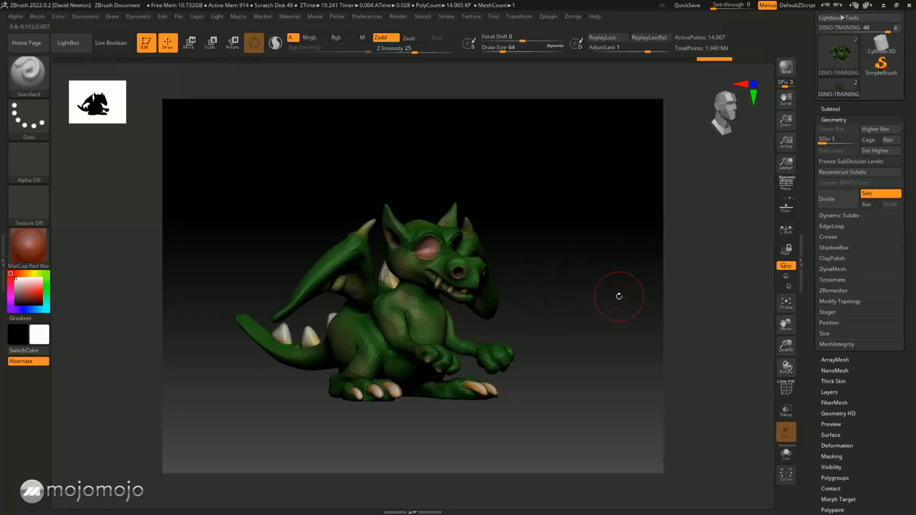
drag(620, 294, 614, 299)
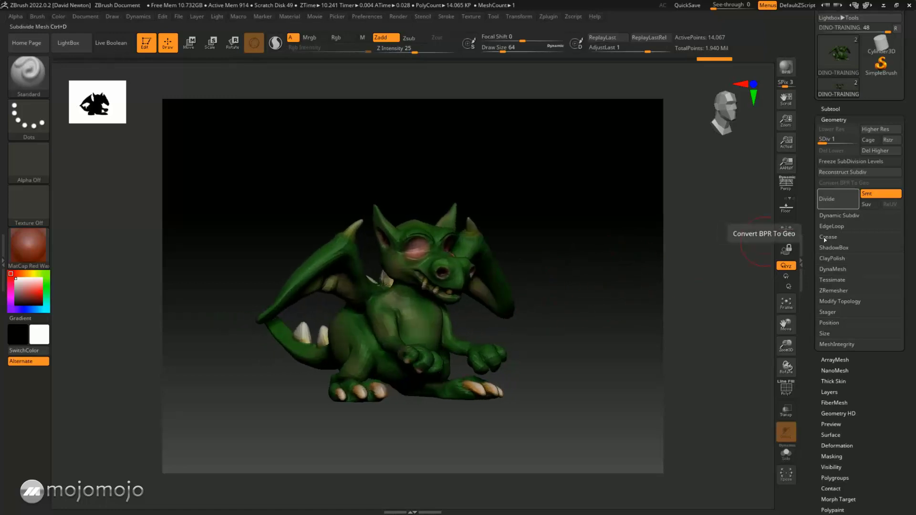
drag(866, 446, 866, 377)
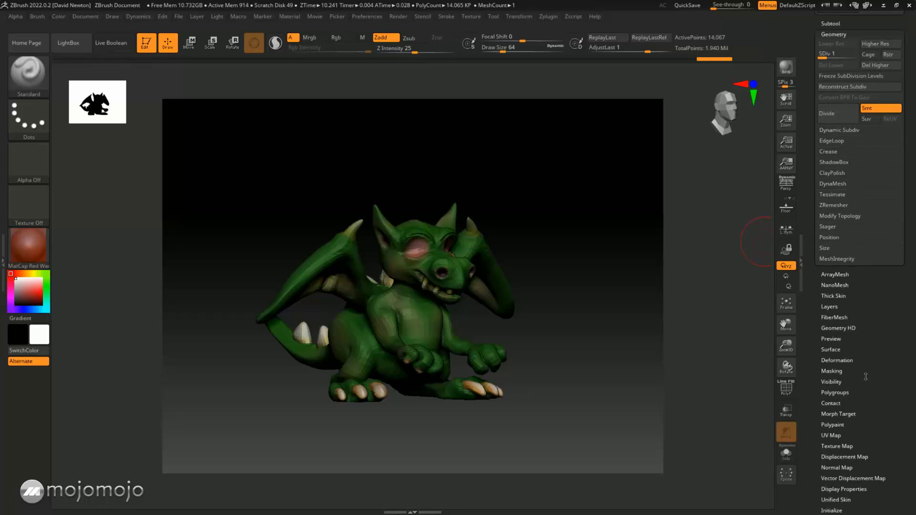
Turn on Texture On to show the baked DINO-TRAINING texture on the low-res dragon
click(833, 446)
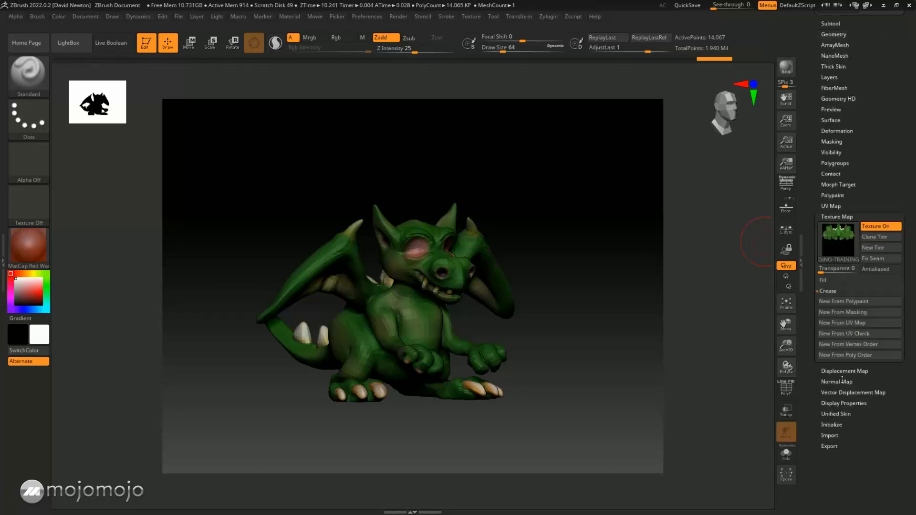
click(876, 228)
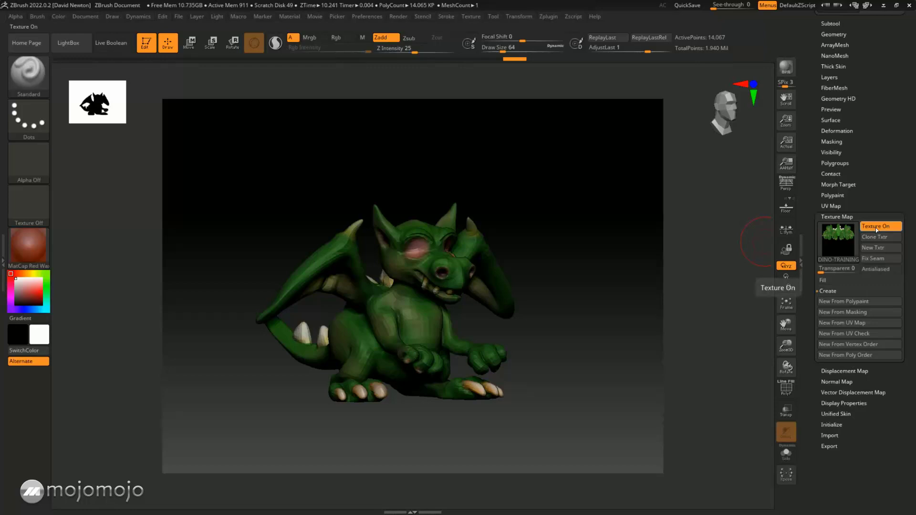
mouse_move(603, 288)
mouse_down()
mouse_move(607, 313)
mouse_move(604, 296)
mouse_up()
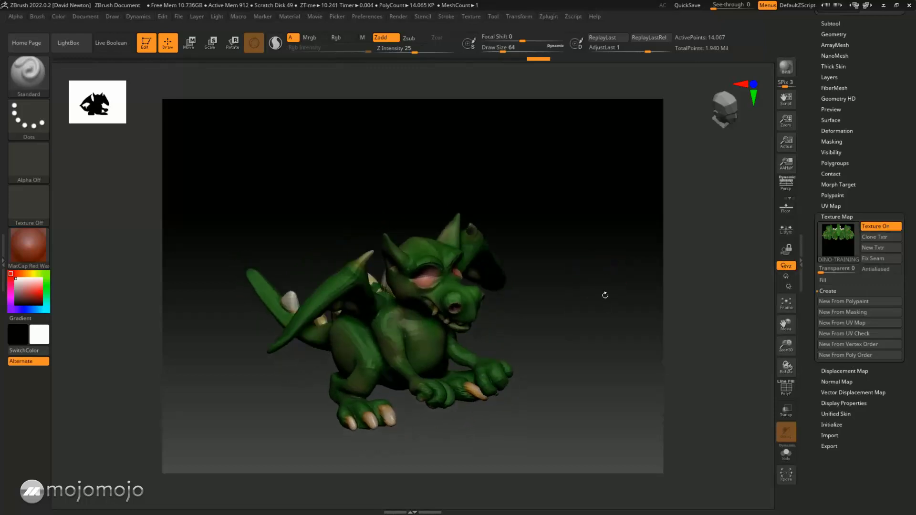
scroll(889, 250, up, 3)
scroll(889, 250, up, 1)
drag(640, 340, 620, 313)
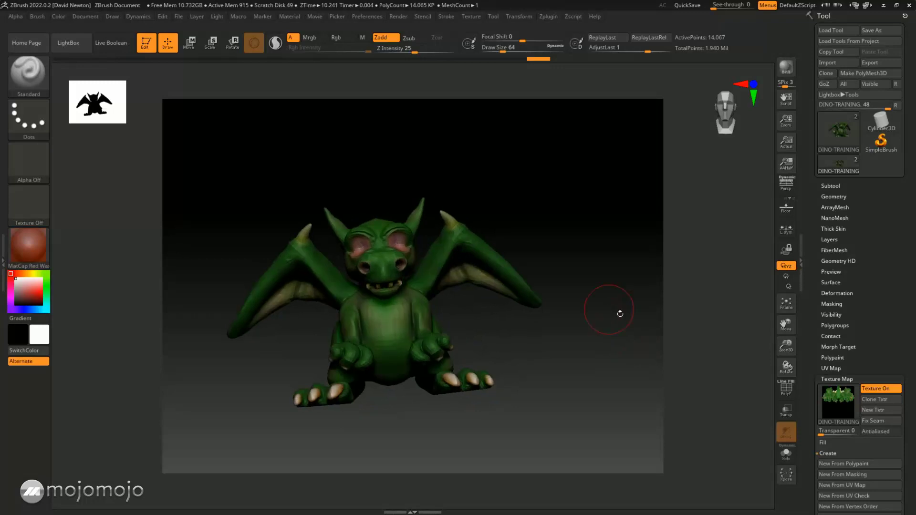
Clone DINO-TRAINING into the current texture, check it in the Texture palette, and turn Texture On off
click(875, 399)
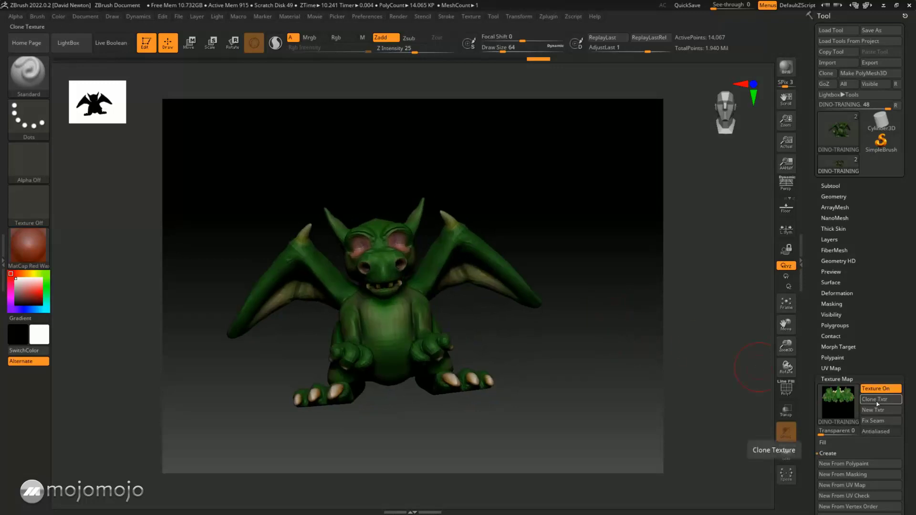
click(29, 202)
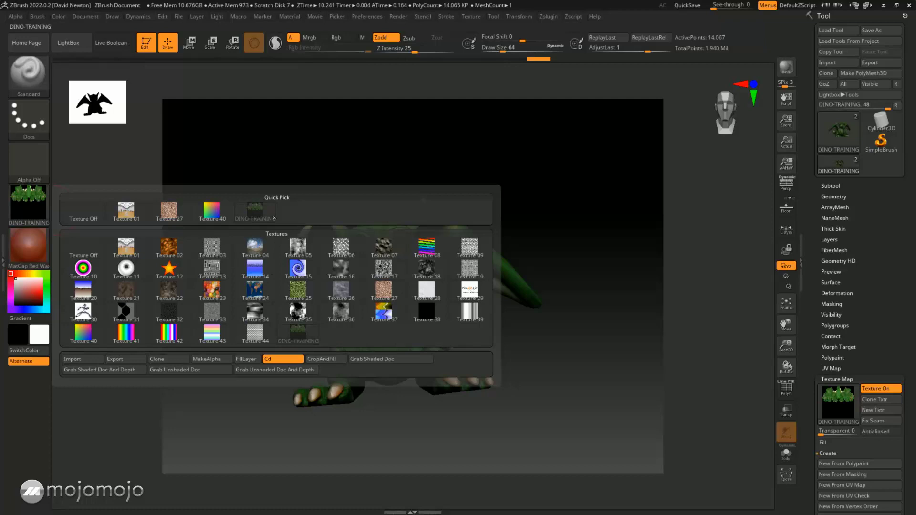
mouse_move(259, 218)
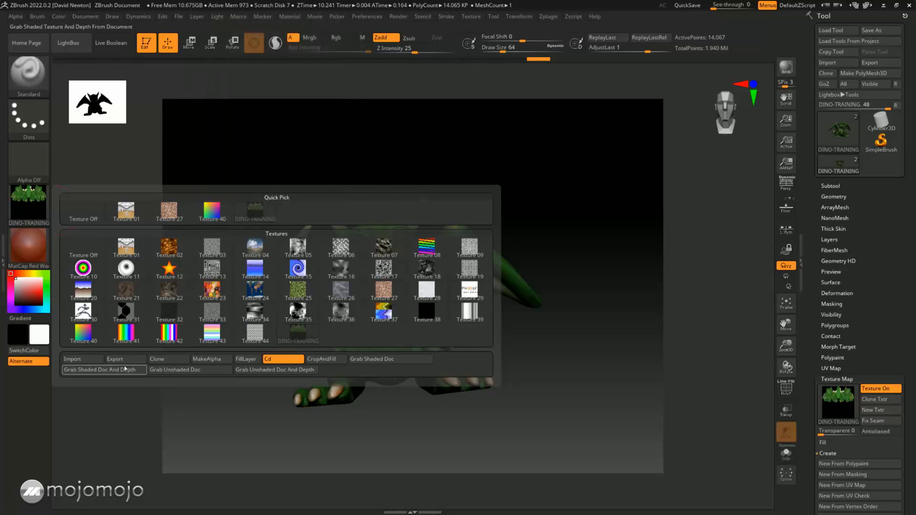
drag(613, 323, 632, 313)
click(873, 390)
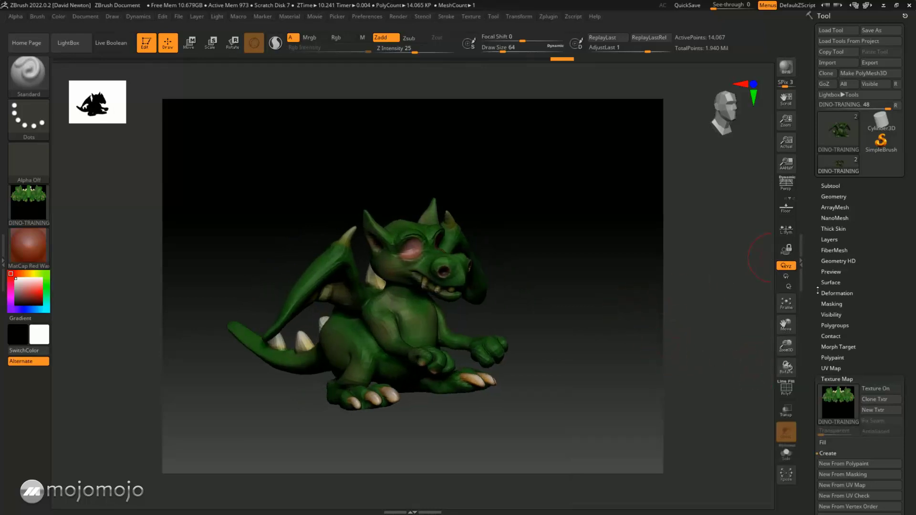
Return the dragon to subdivision level 4, frame it, and make the eyes subtool visible
click(835, 197)
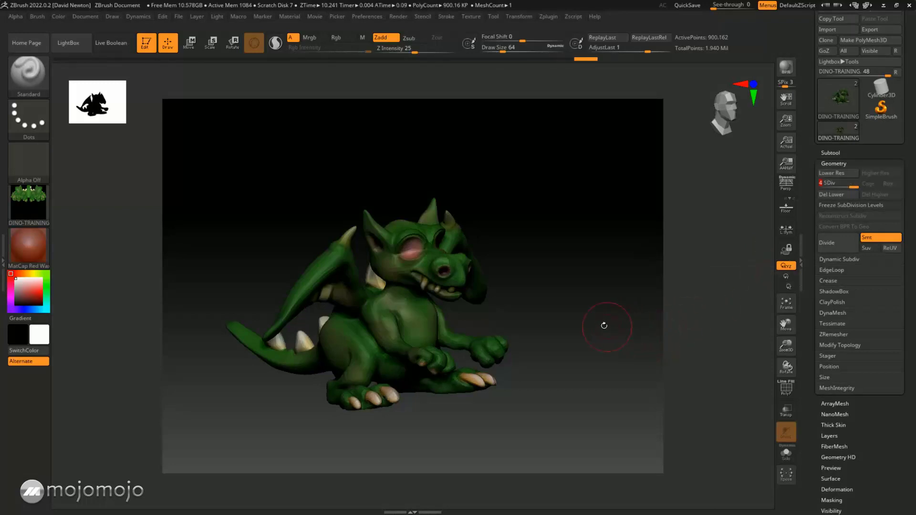
drag(602, 350, 646, 303)
key(f)
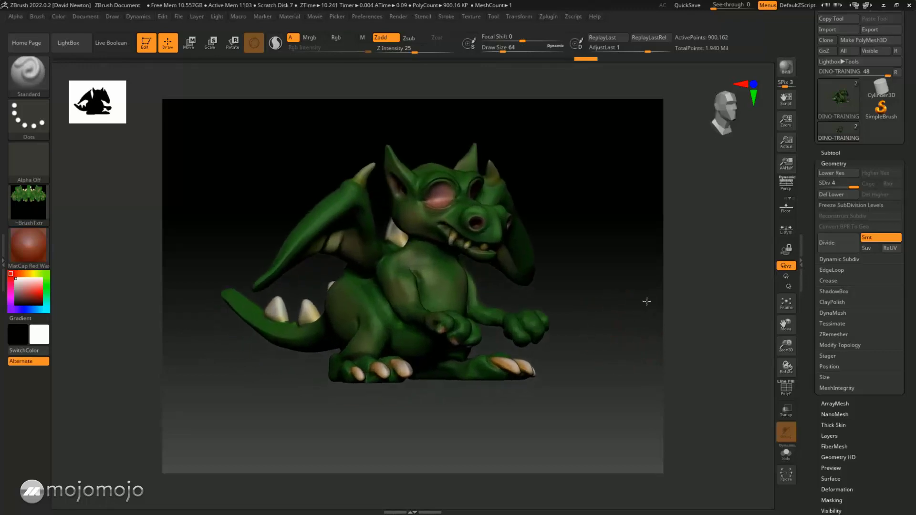
click(829, 152)
click(898, 205)
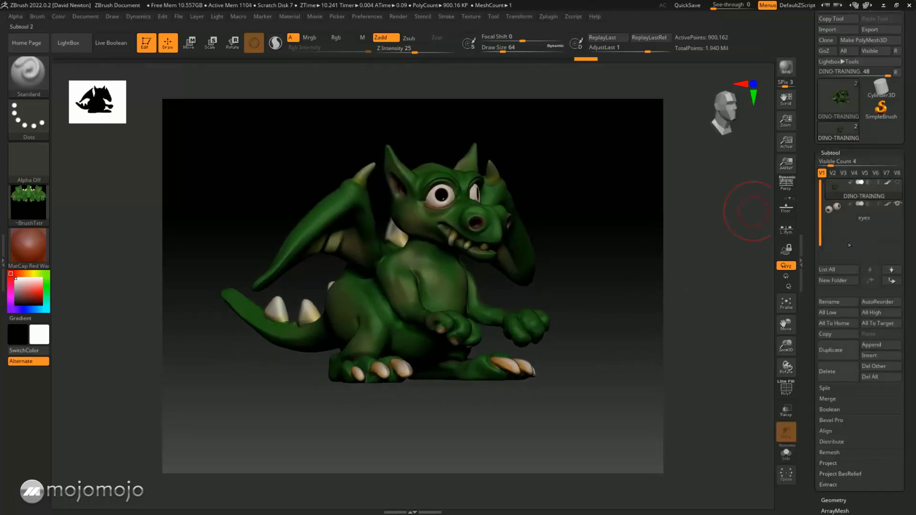